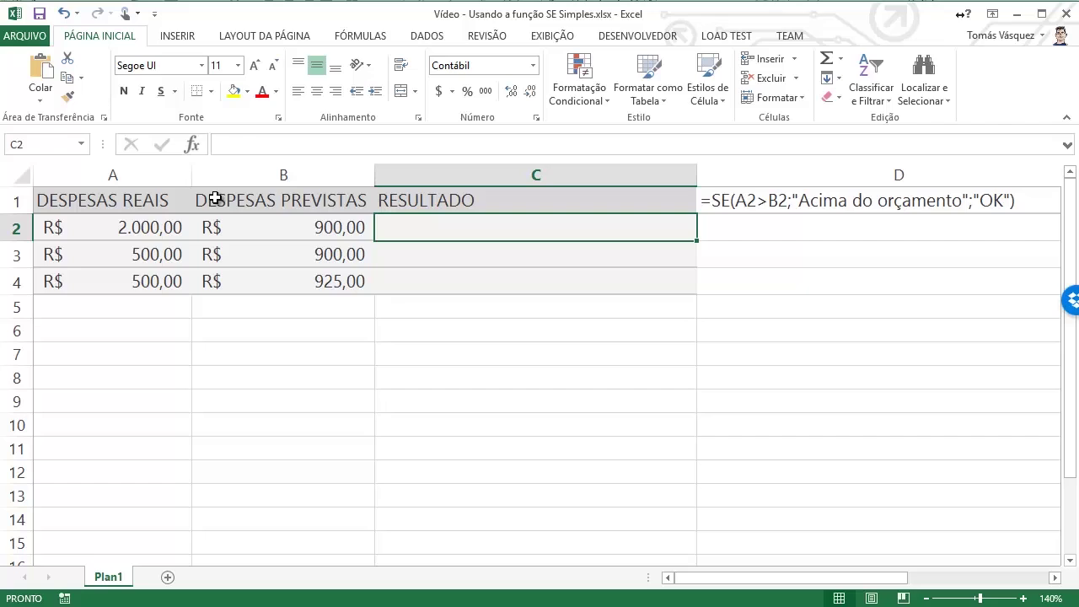
Look over the actual and planned expense columns and the empty RESULTADO cells of the table
key(Left)
key(Left)
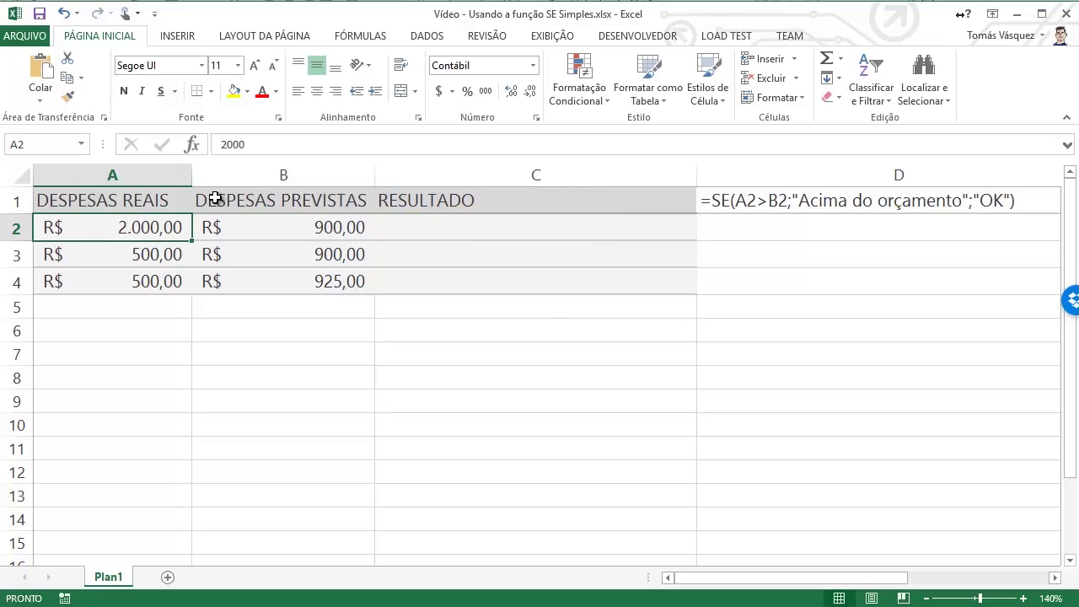
key(Up)
key(Down)
key(Up)
key(Right)
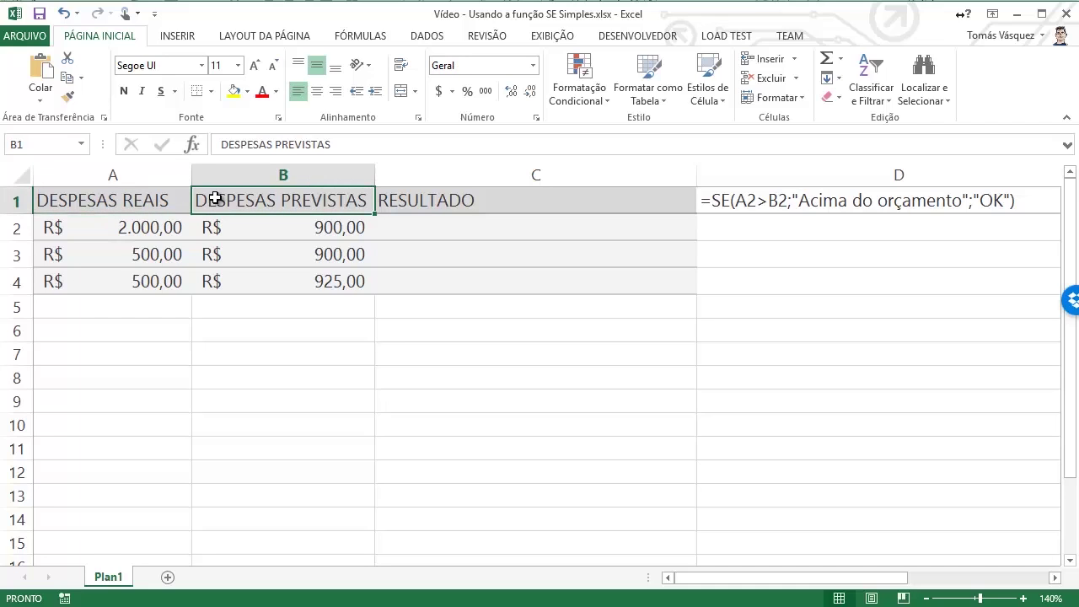
key(Right)
key(Down)
key(Down)
key(Down)
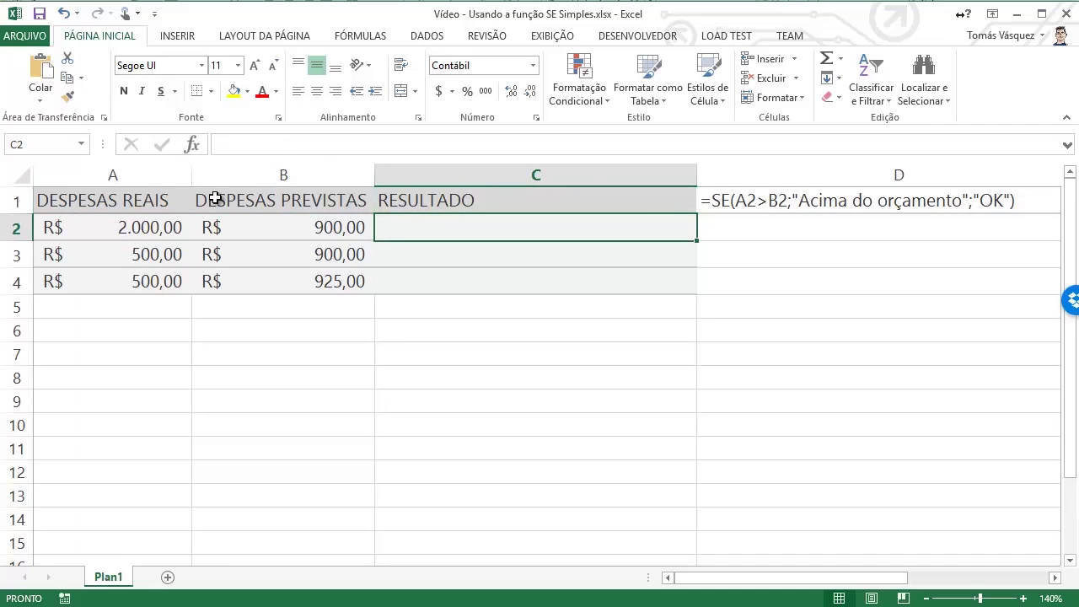
key(Up)
key(Up)
key(Up)
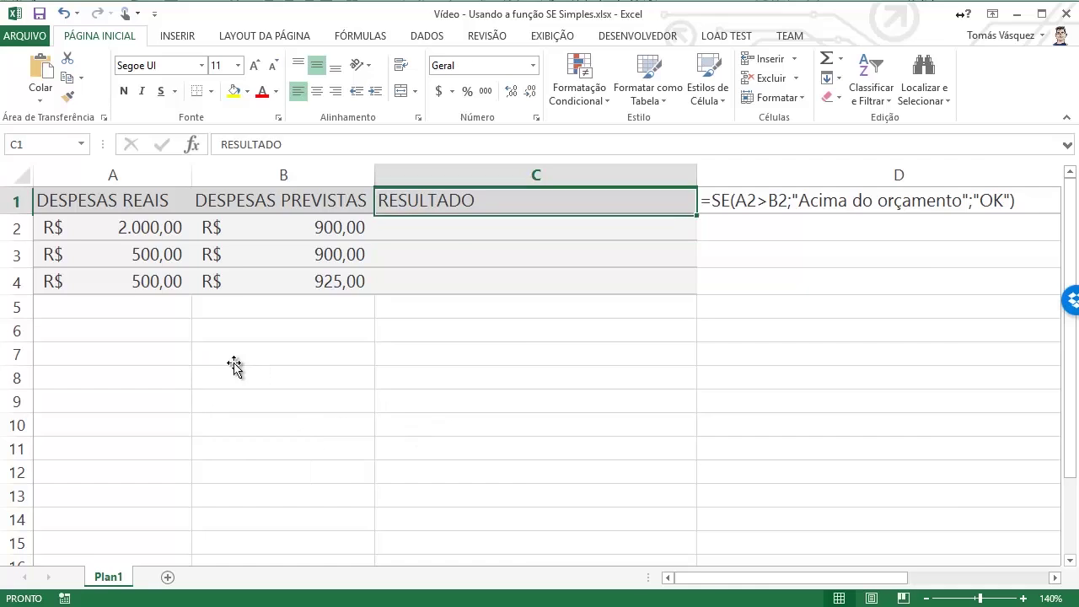
Review the sample formula in D1 against the table headers and the first row of expenses
key(Right)
key(Left)
key(Left)
key(Left)
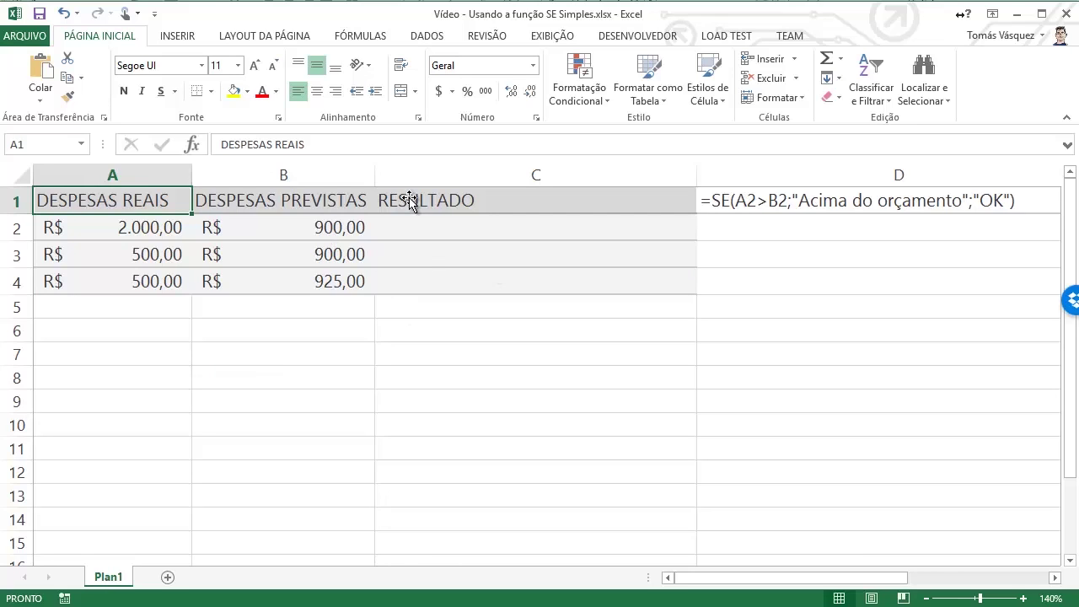
key(Right)
key(Right)
key(Down)
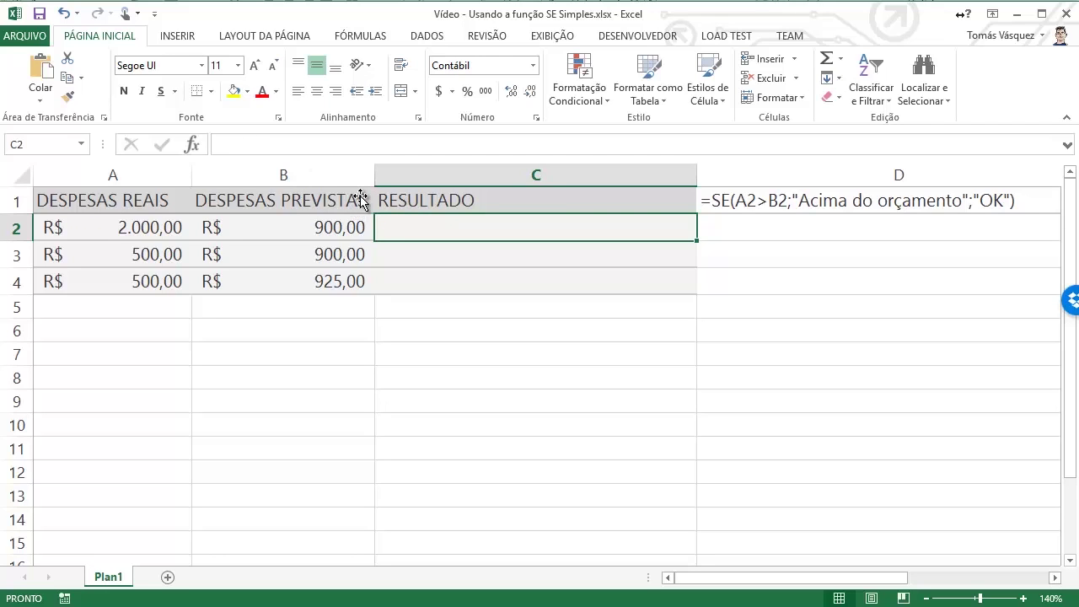
key(Left)
key(Left)
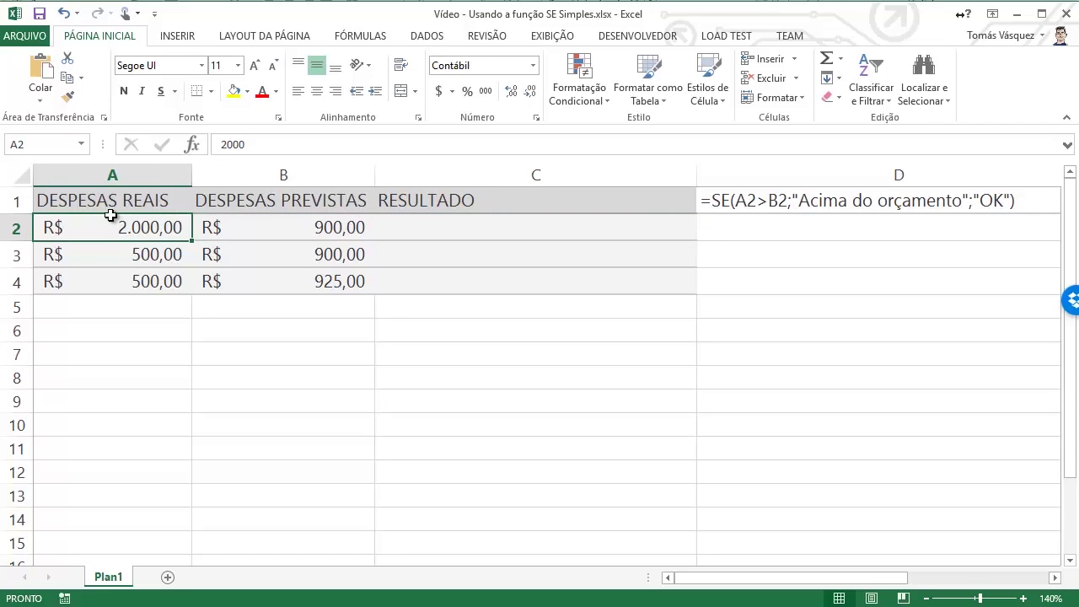
Begin an SE formula in C2 with the logical test A2>B2
key(Right)
key(Right)
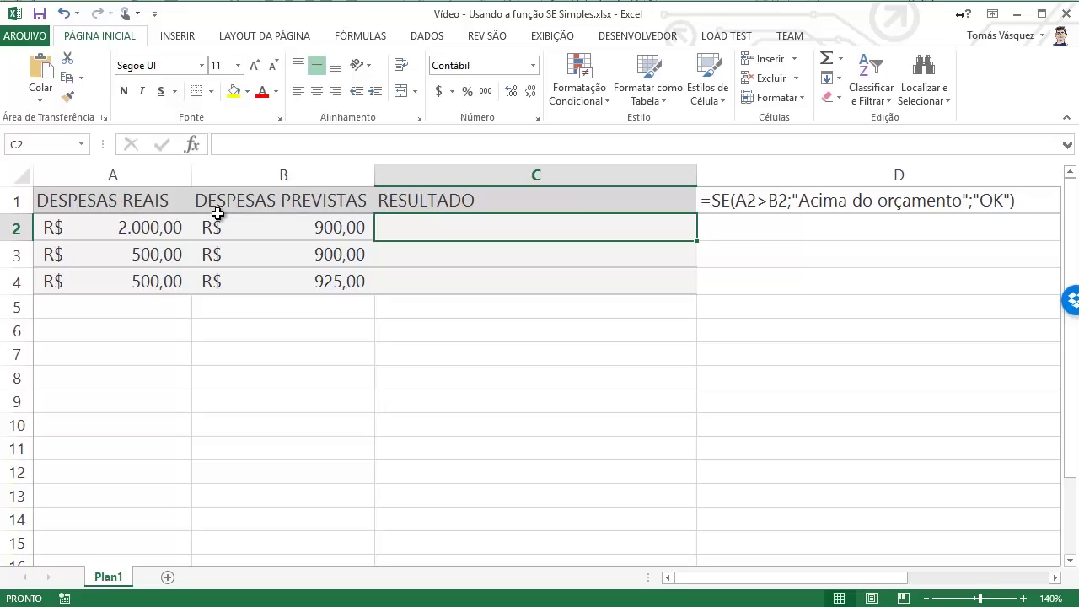
text(=)
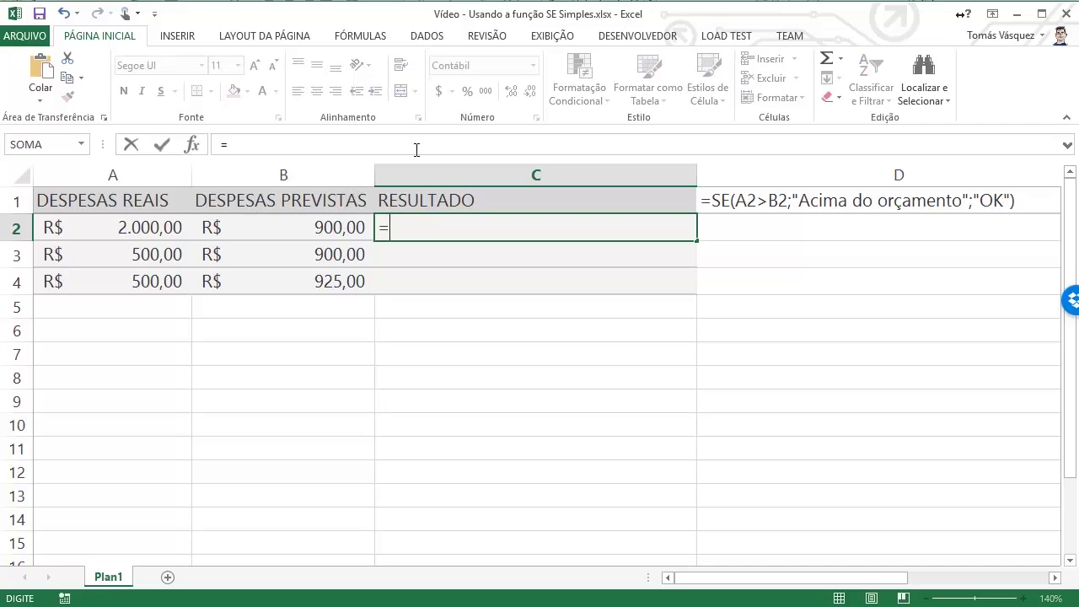
text(SE)
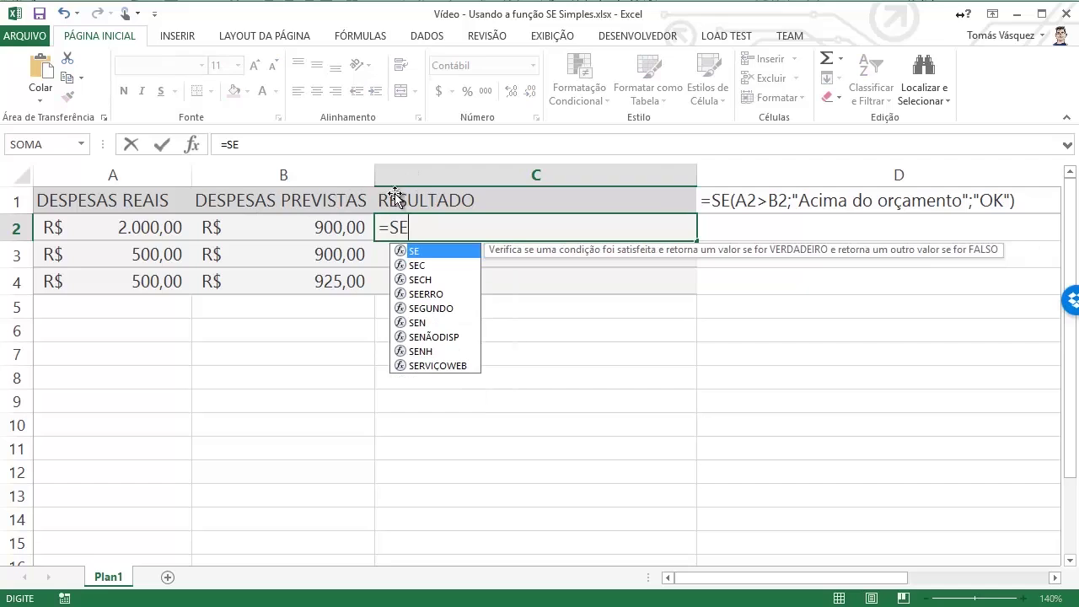
text(()
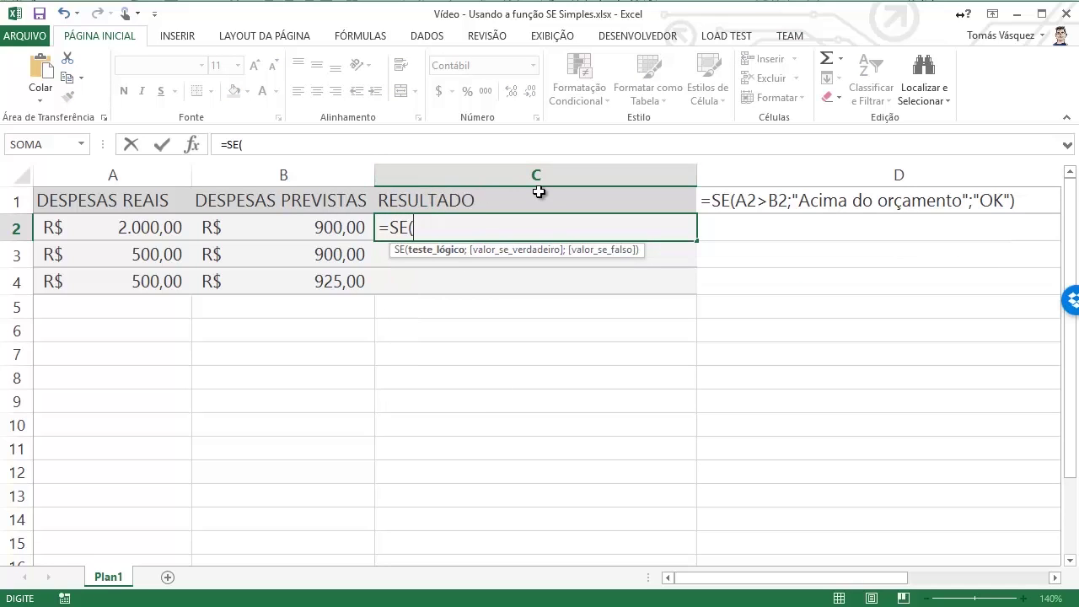
key(Left)
key(Left)
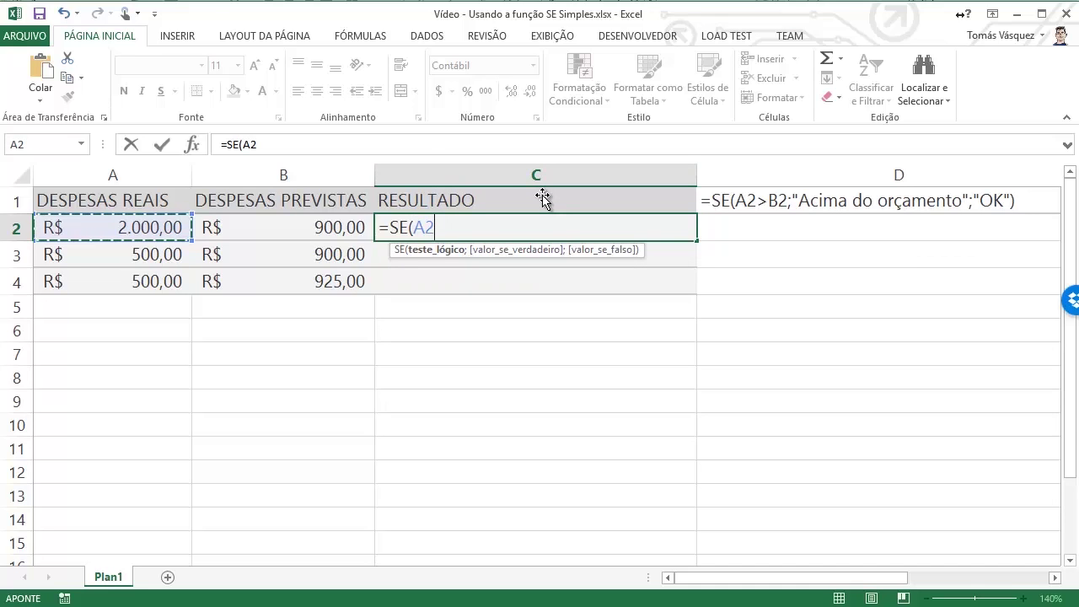
text(>)
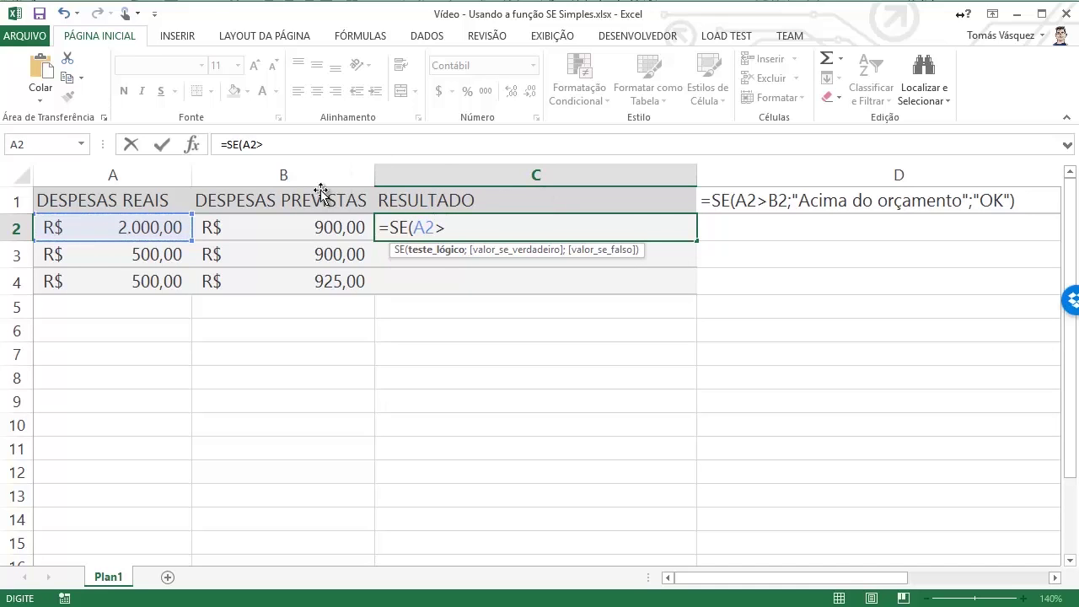
key(Left)
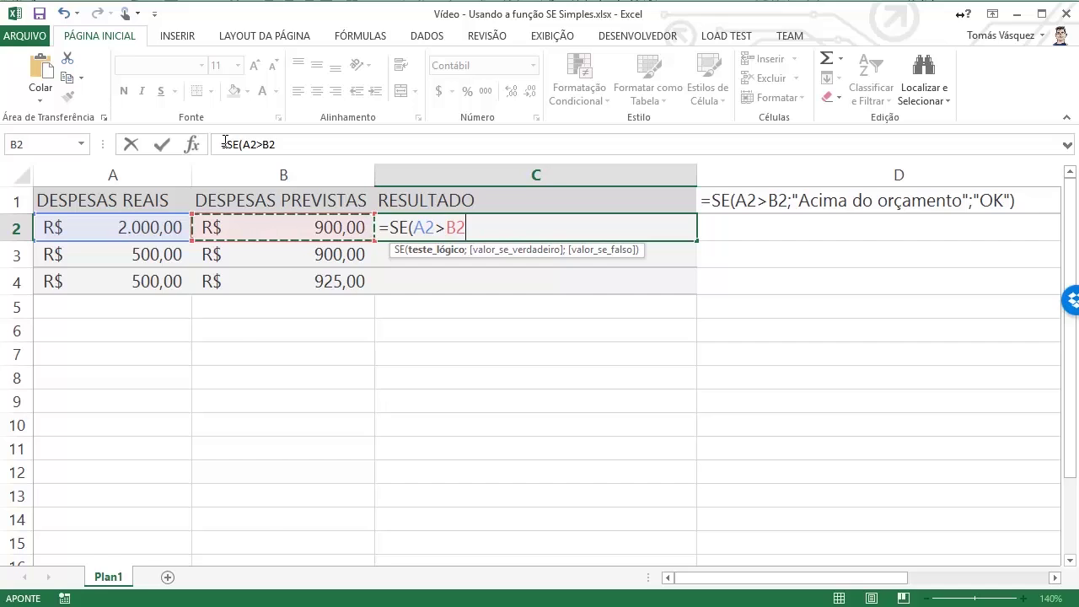
text(:)
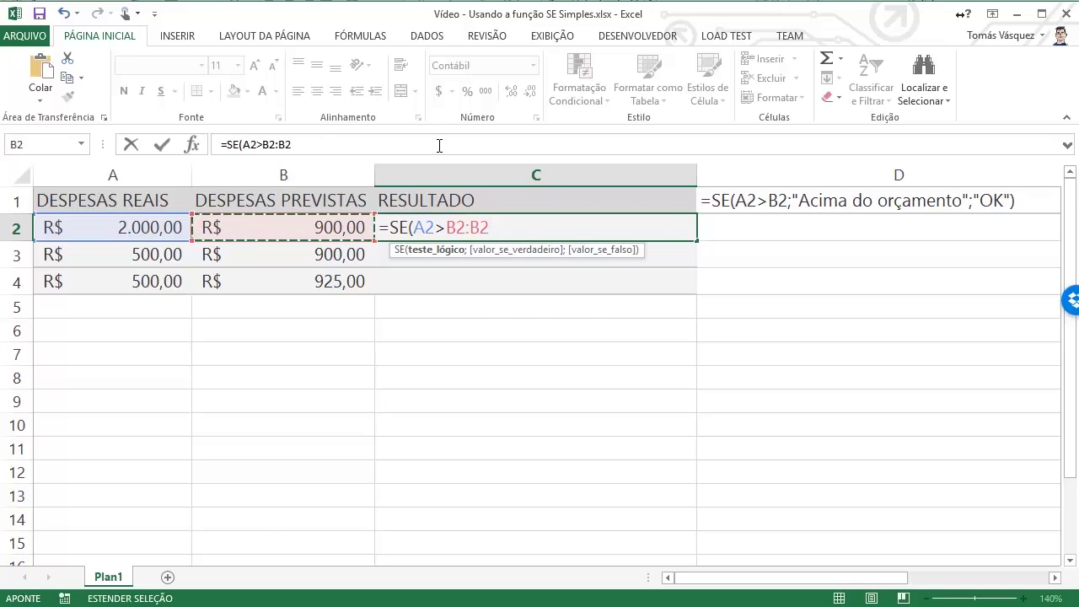
key(BackSpace)
key(BackSpace)
text(;)
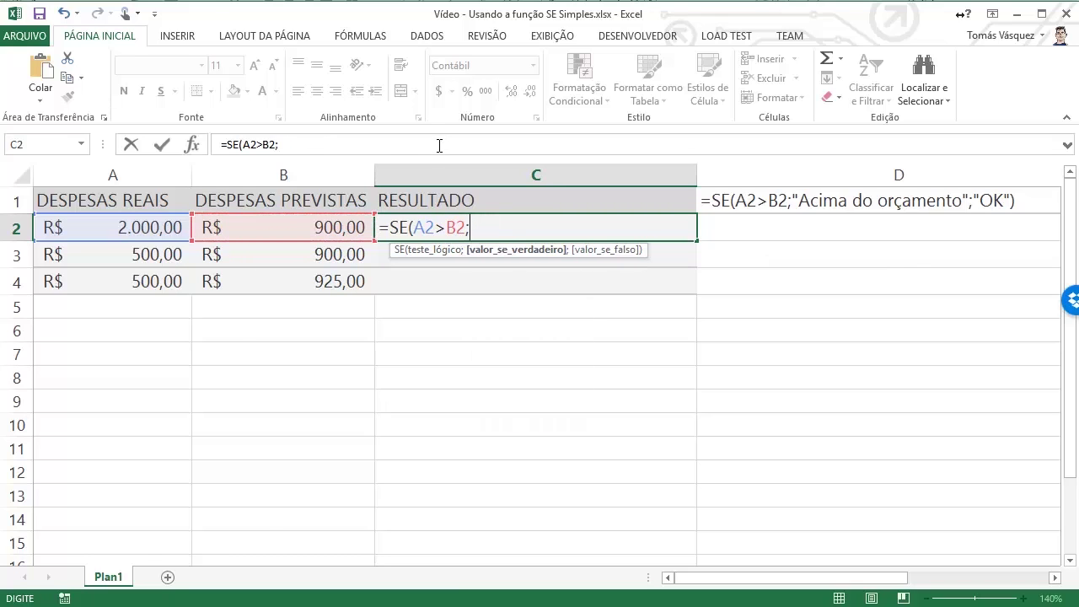
Complete the C2 formula with "Acima do orçamento" as the true value and "OK" as the false value
text("Acima do o)
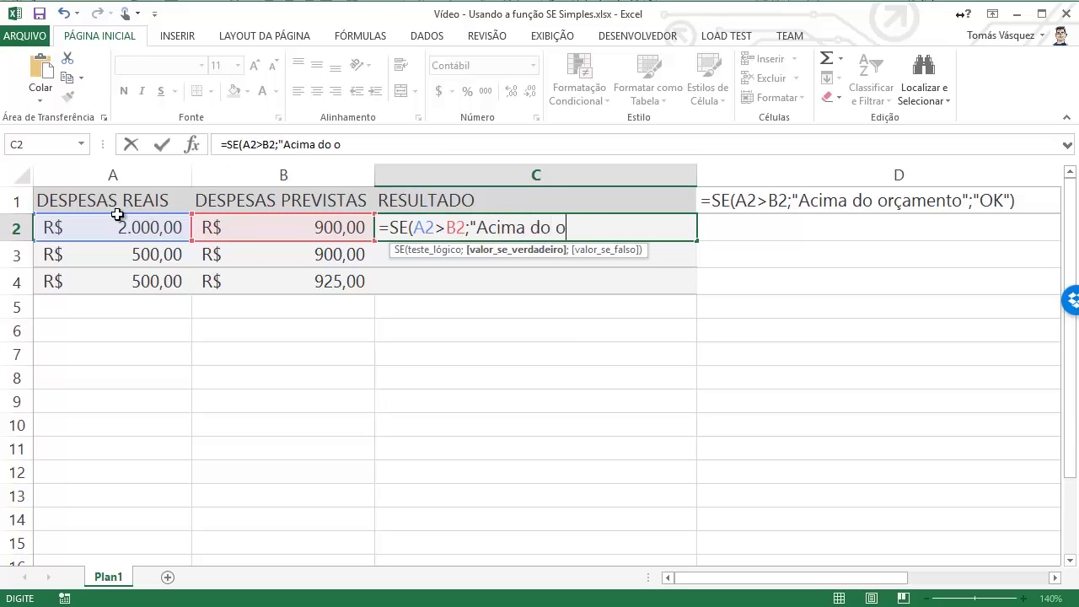
text(rçamento)
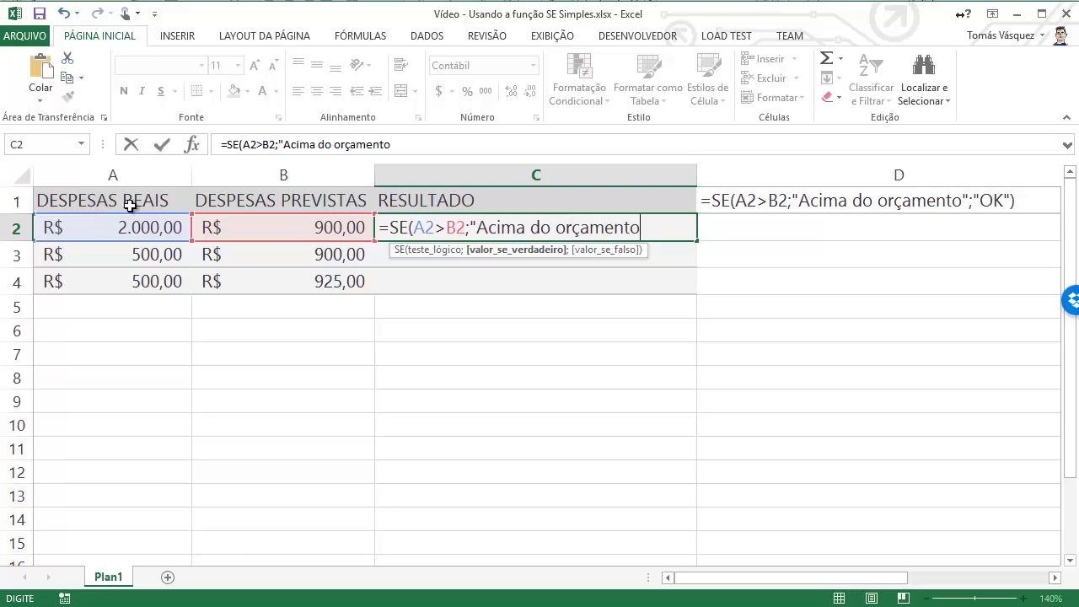
text(";)
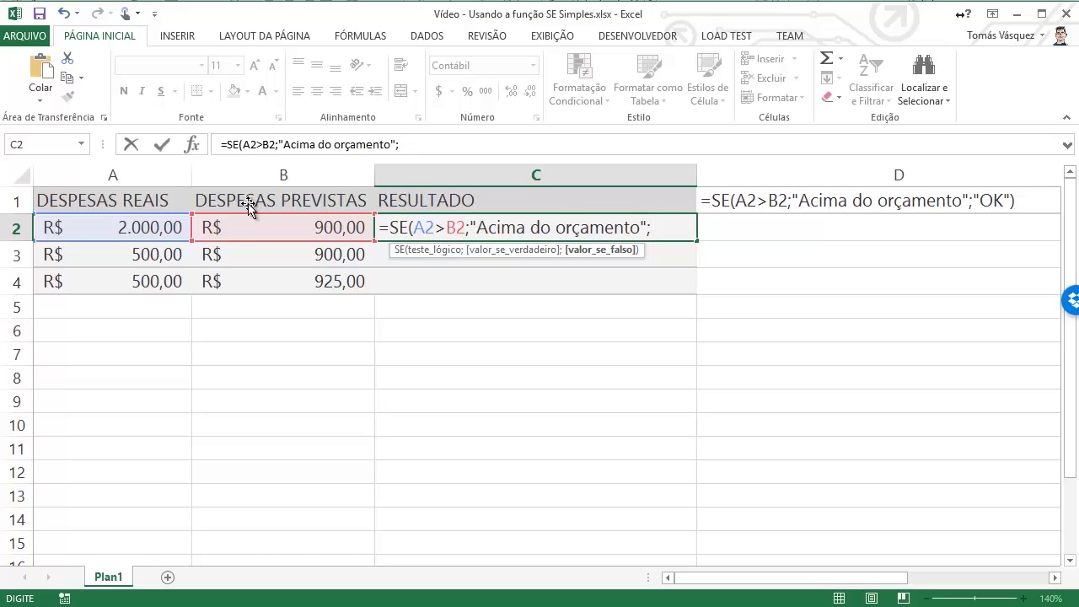
text("OK"))
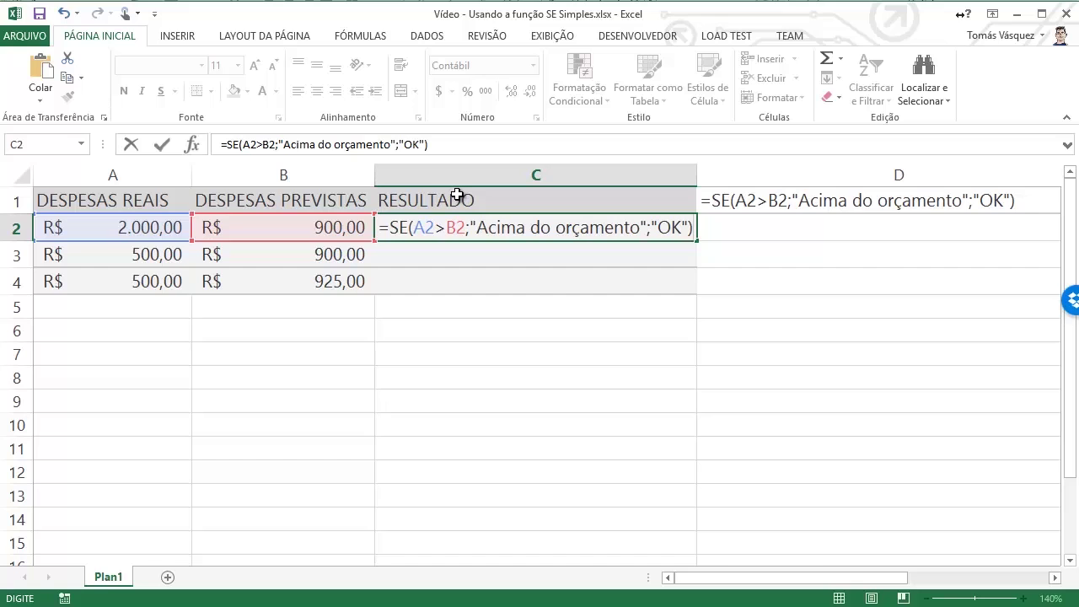
key(Return)
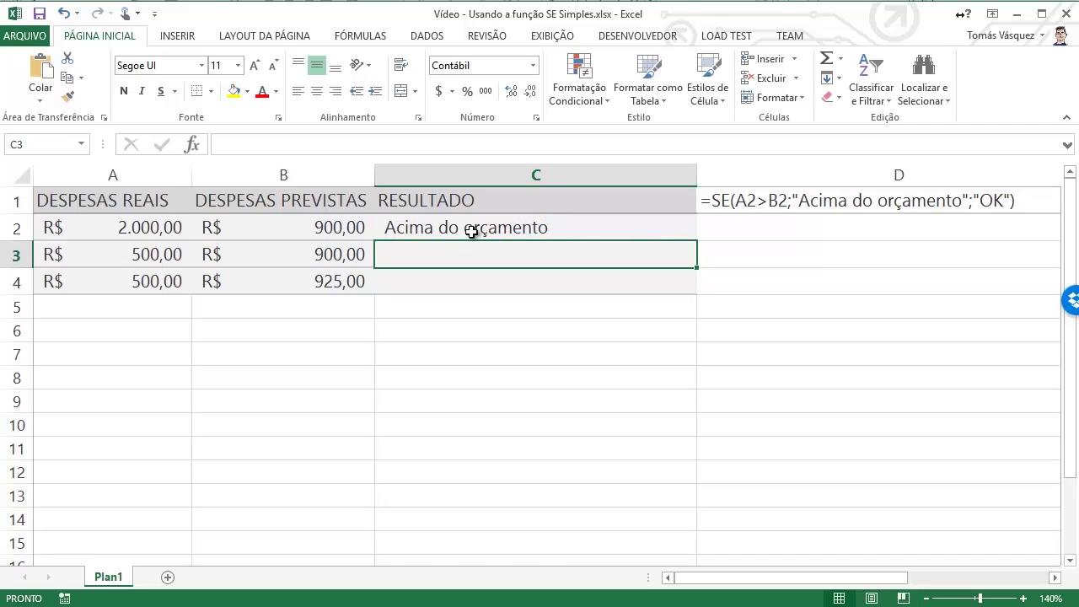
Compare the row 2 amounts and fill the C2 formula down through C4
click(471, 232)
key(Left)
key(Left)
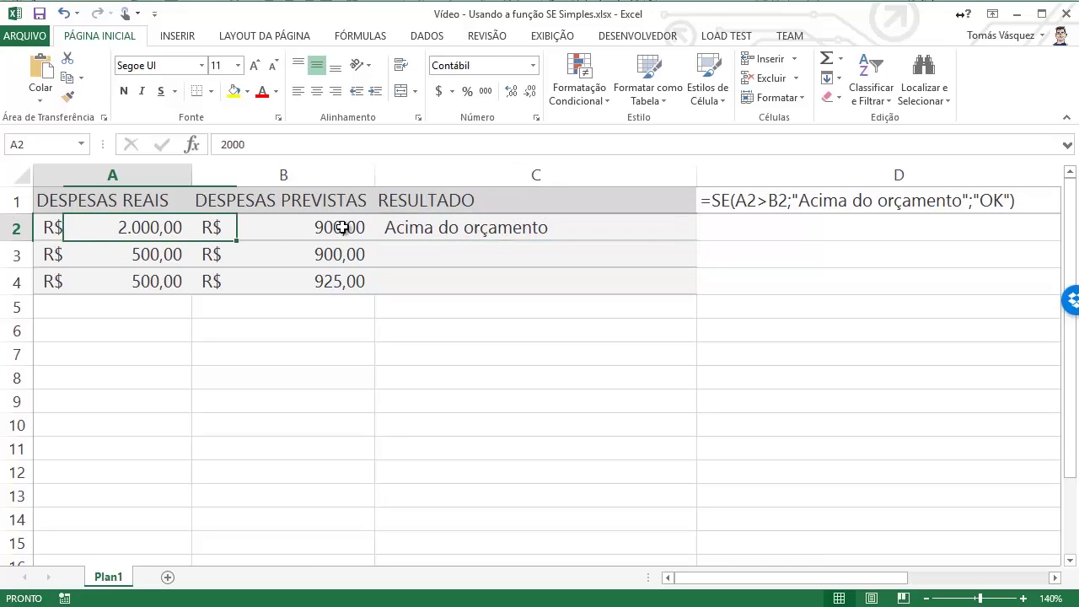
key(Right)
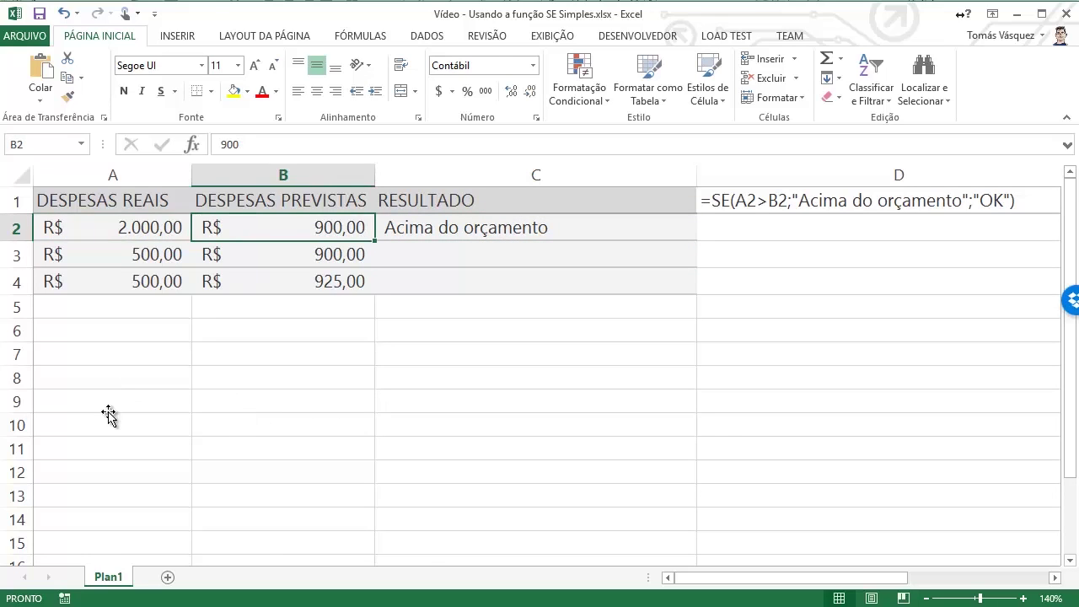
key(Right)
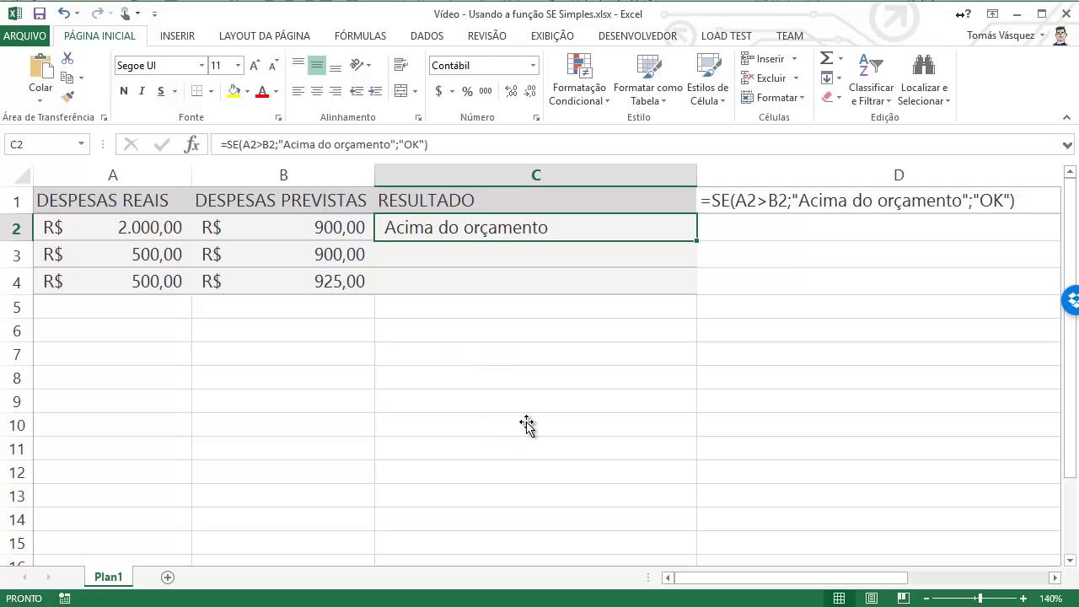
drag(698, 241, 697, 291)
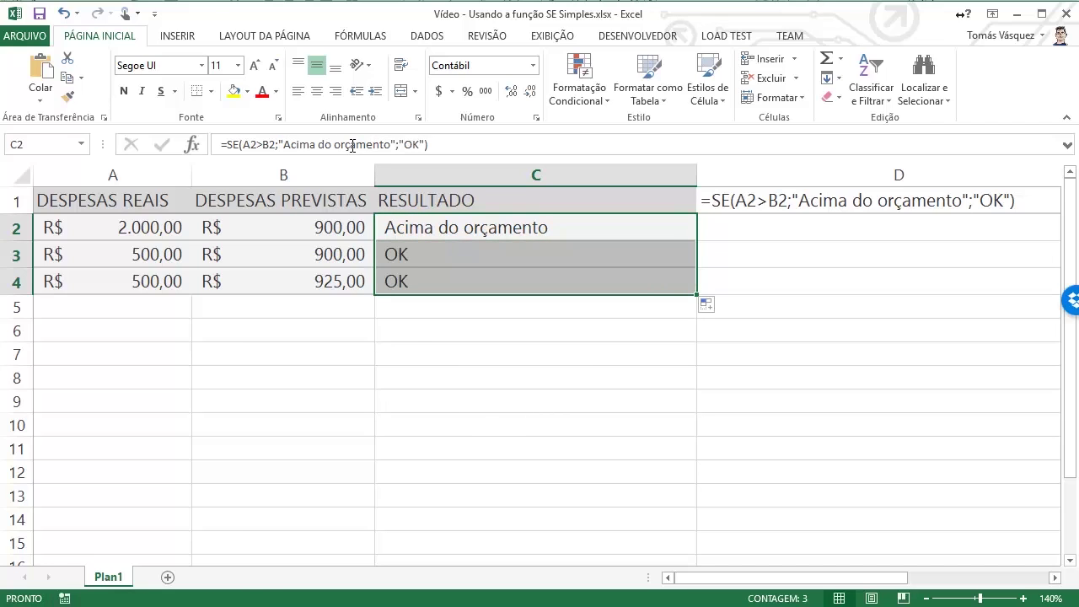
Examine the copied formulas in C3 and C4 and the cells they reference in each row
key(Down)
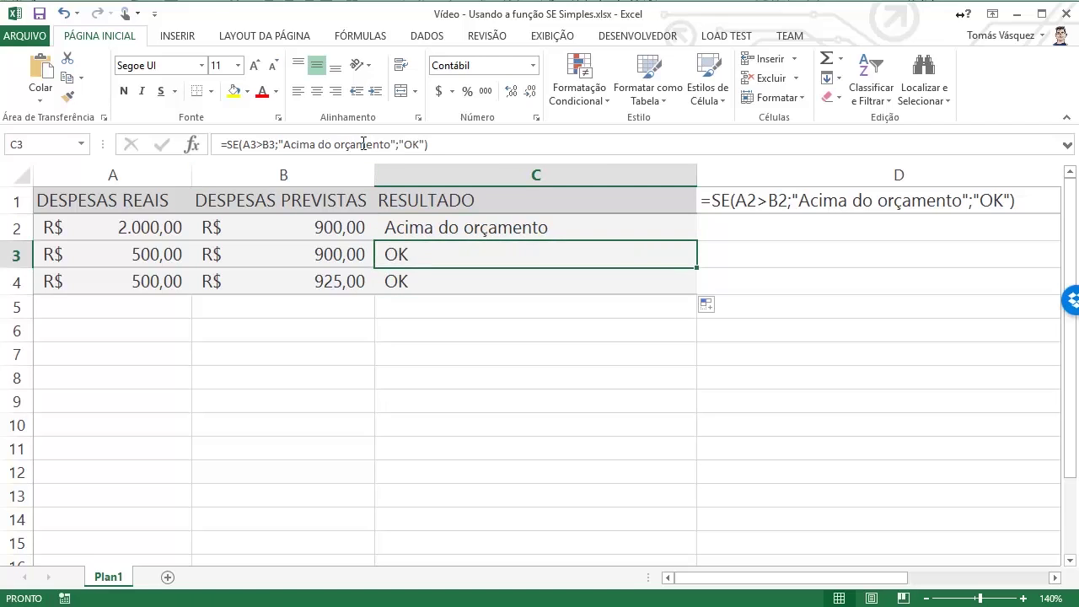
click(506, 145)
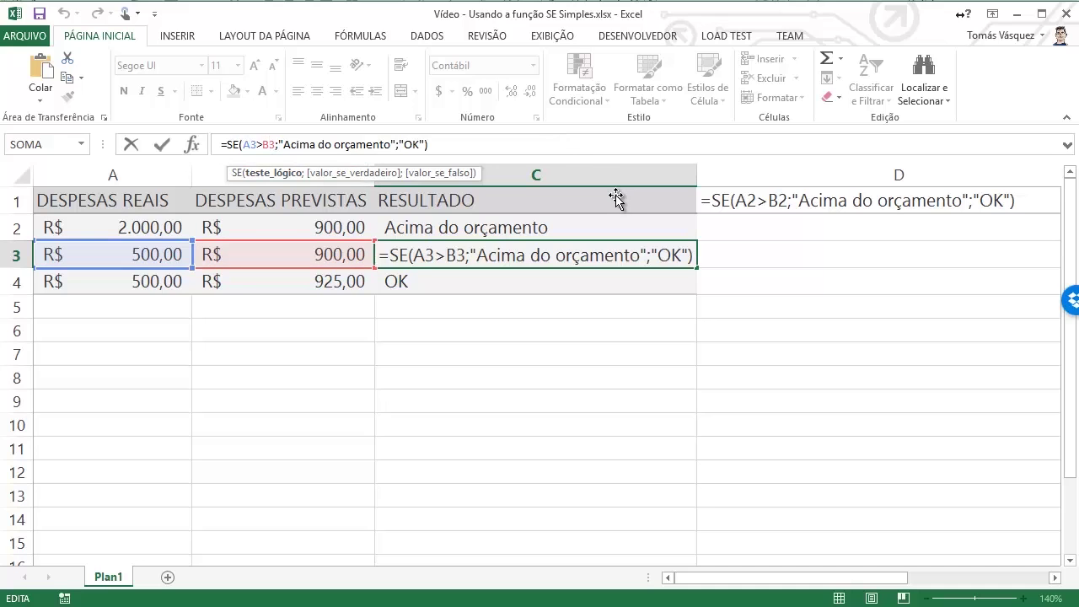
key(Return)
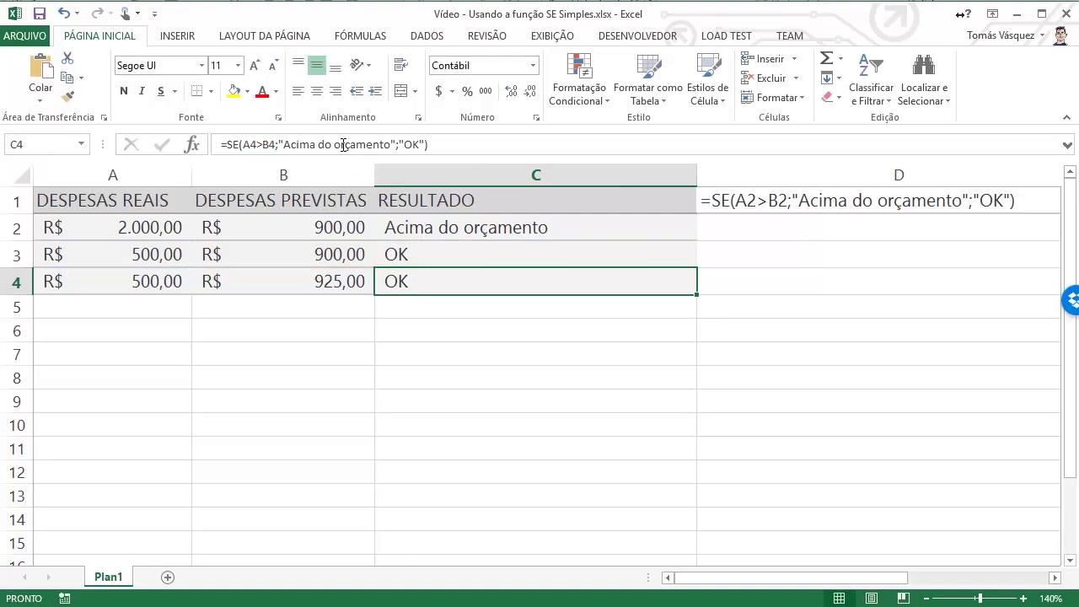
key(Up)
key(Left)
key(Left)
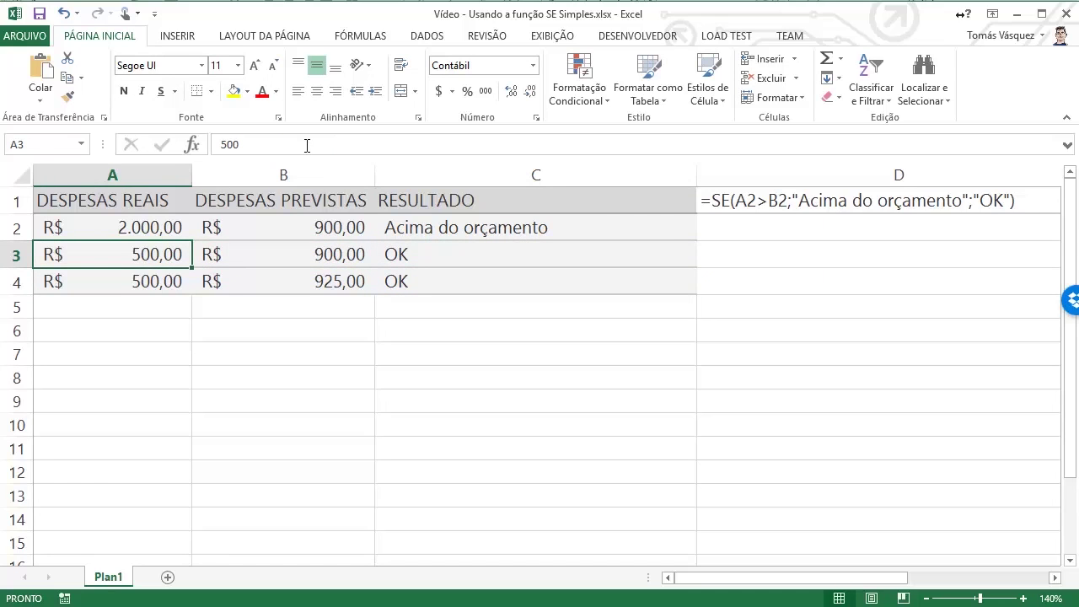
key(Right)
key(Right)
key(Down)
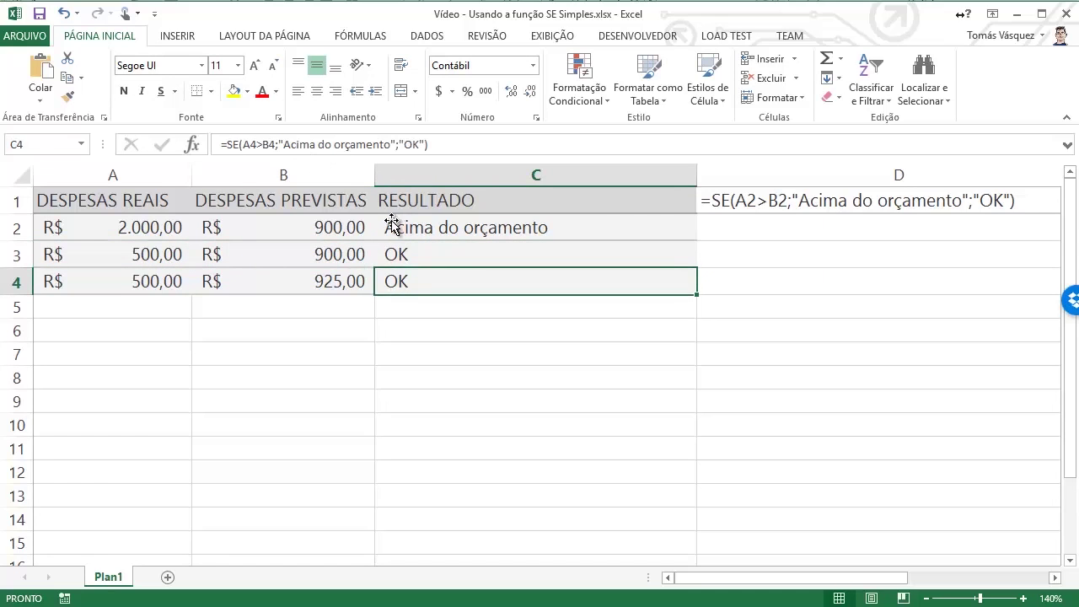
key(Left)
key(Left)
key(Up)
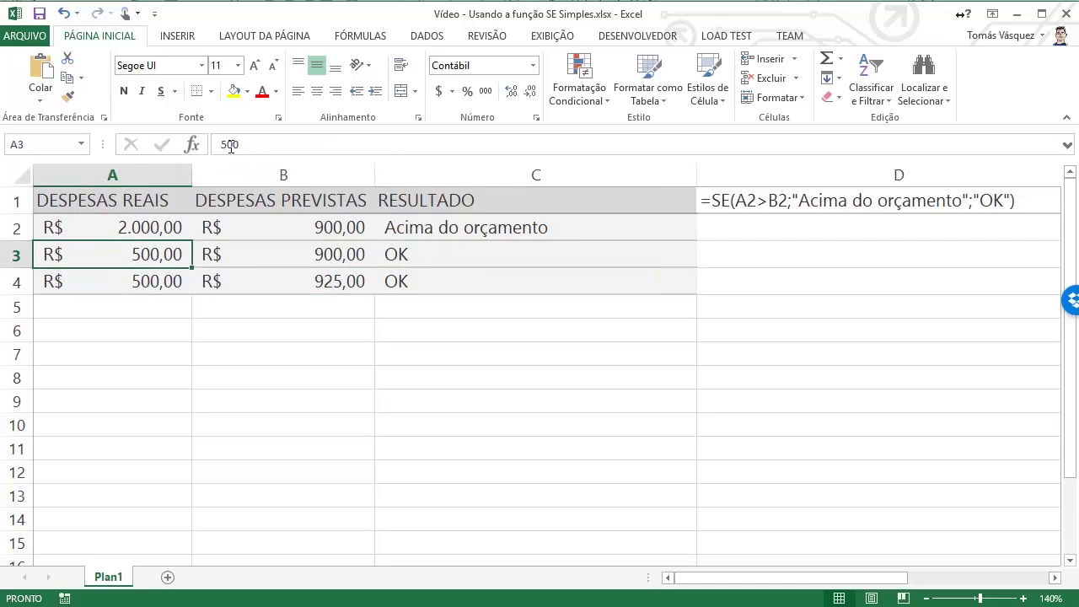
key(Right)
key(Right)
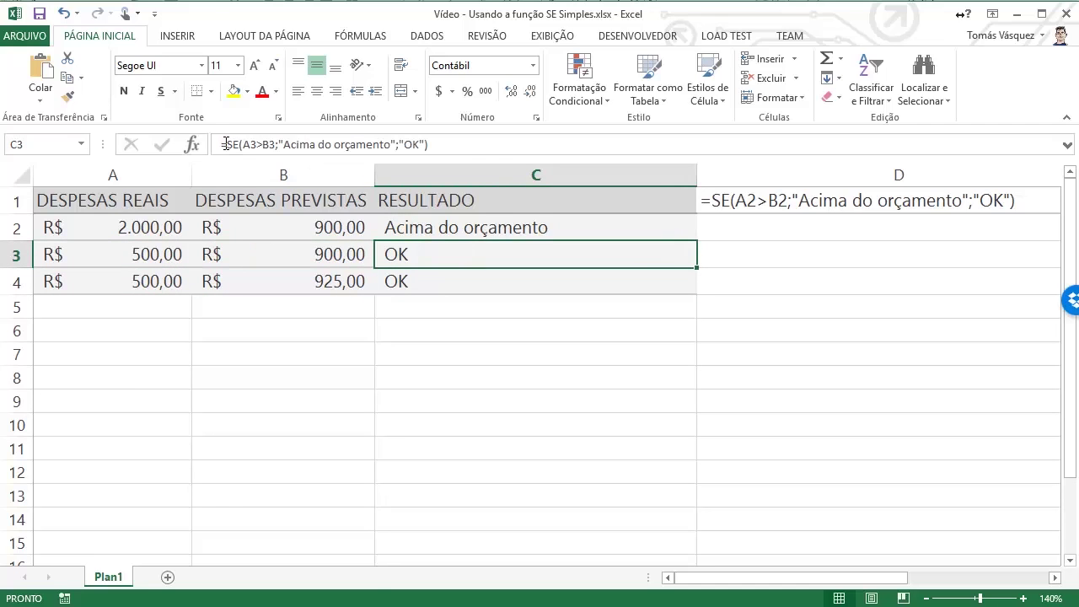
Inspect the C2 formula's logical test, true value and false value one argument at a time
key(Up)
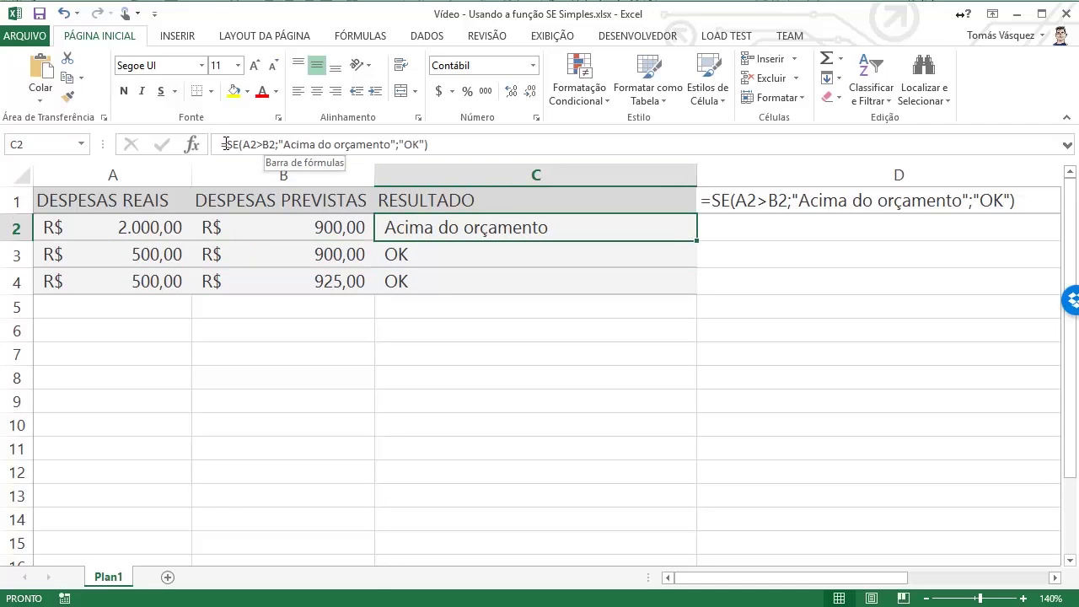
click(264, 145)
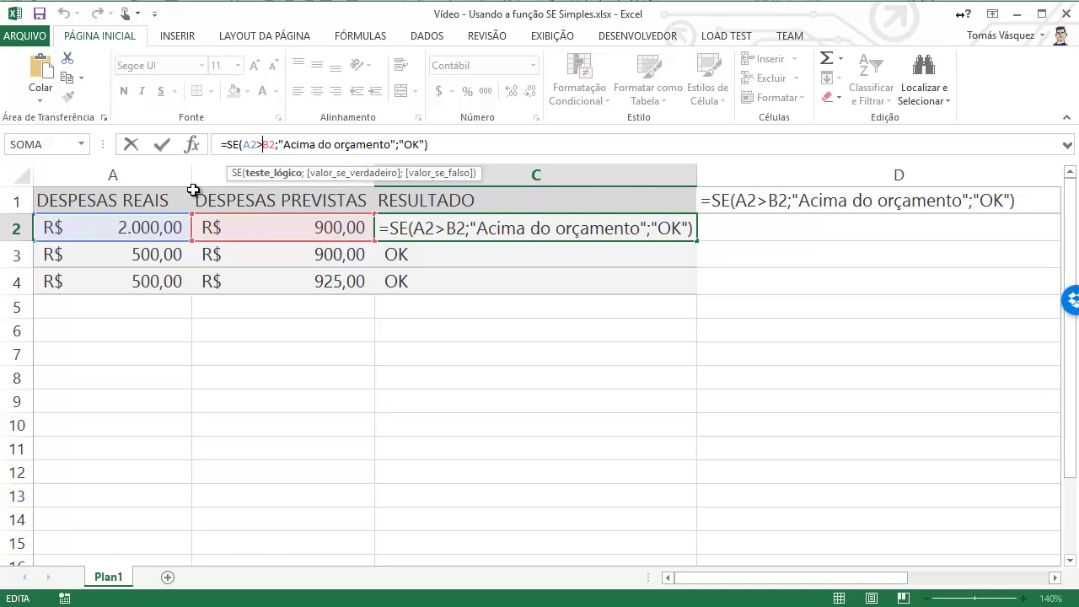
key(Right)
key(Right)
key(Right)
key(Right)
key(Right)
key(Right)
key(Right)
key(Right)
key(Right)
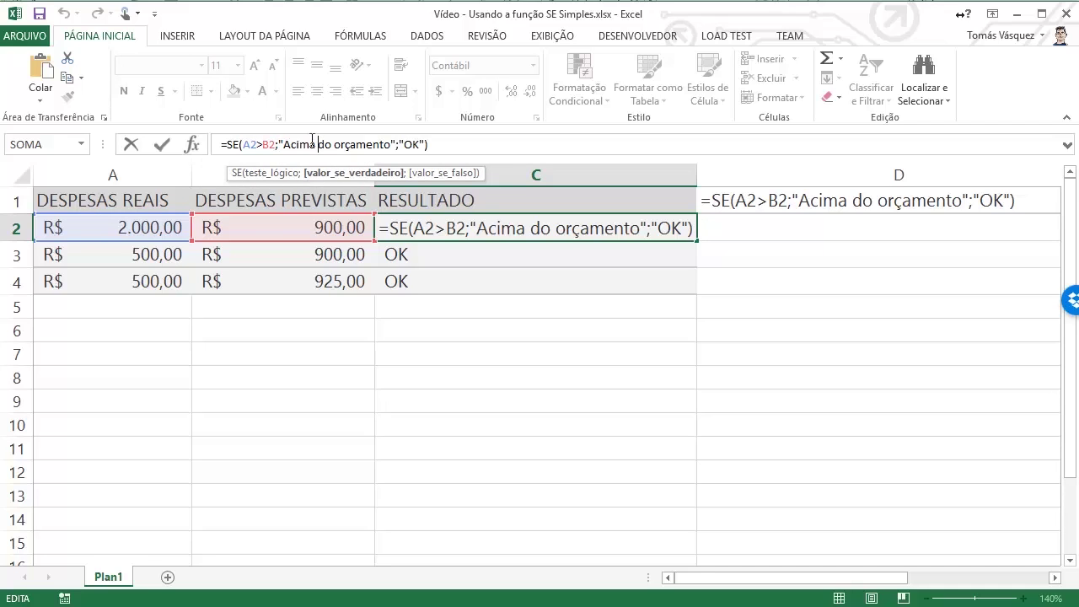
key(Right)
key(Right)
key(Right)
key(Right)
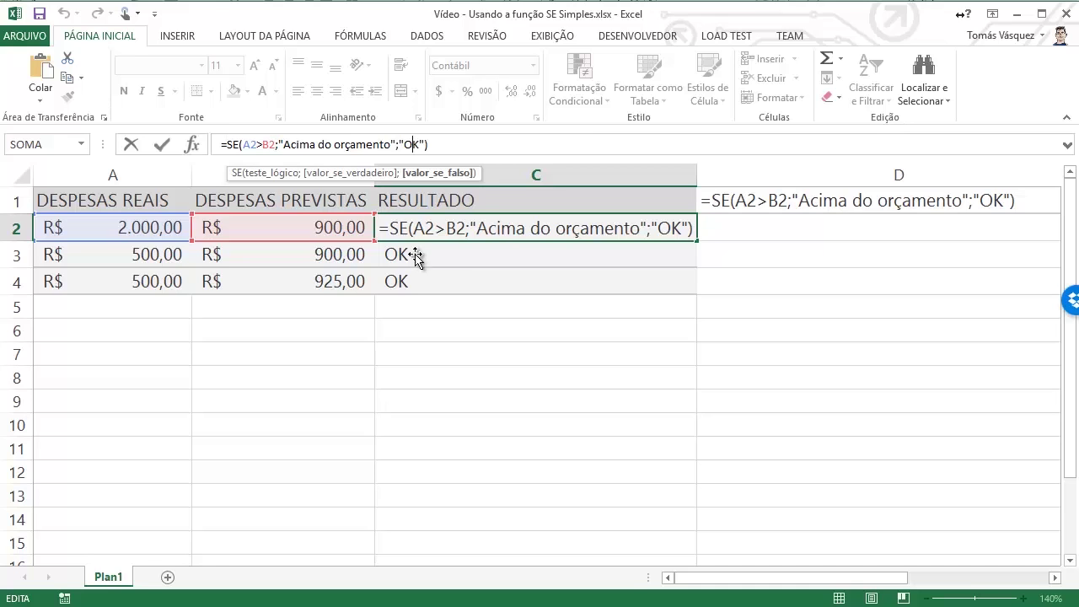
key(Return)
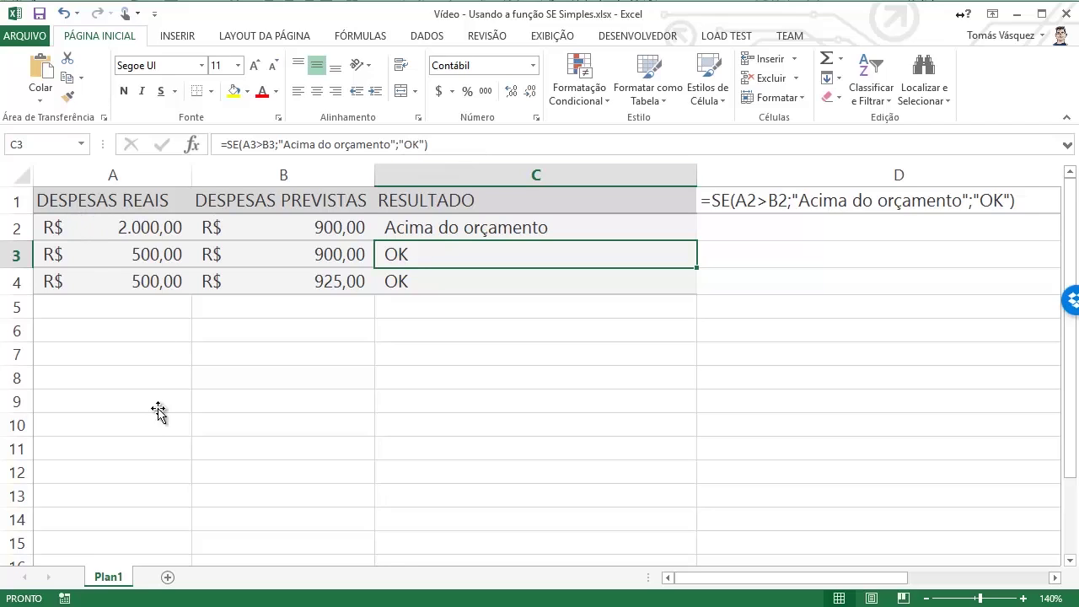
Open the C4 formula for editing and select its false-value text "OK"
key(Down)
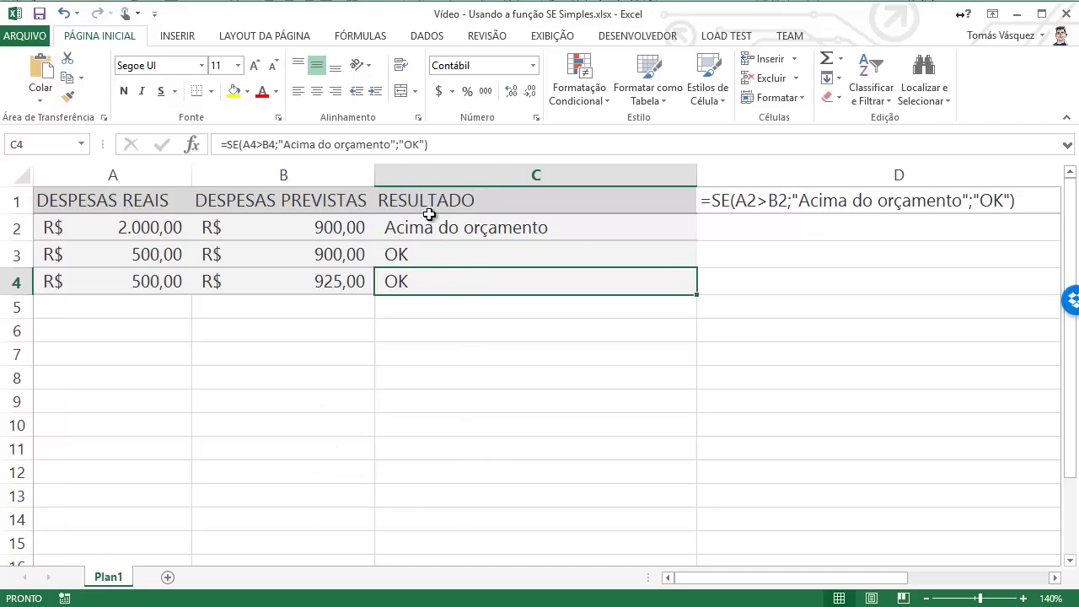
key(F2)
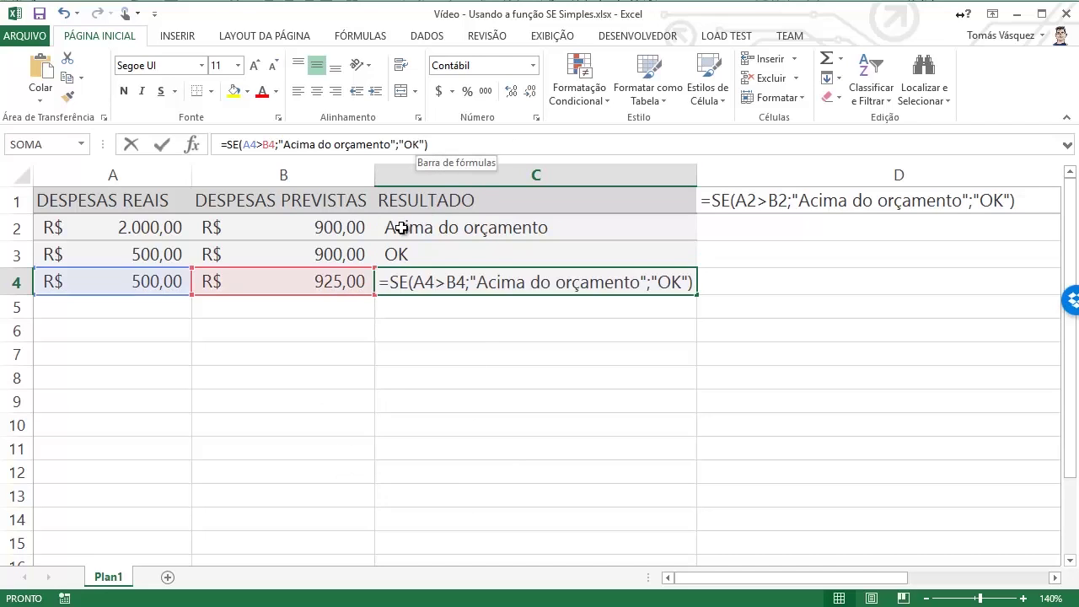
double_click(411, 145)
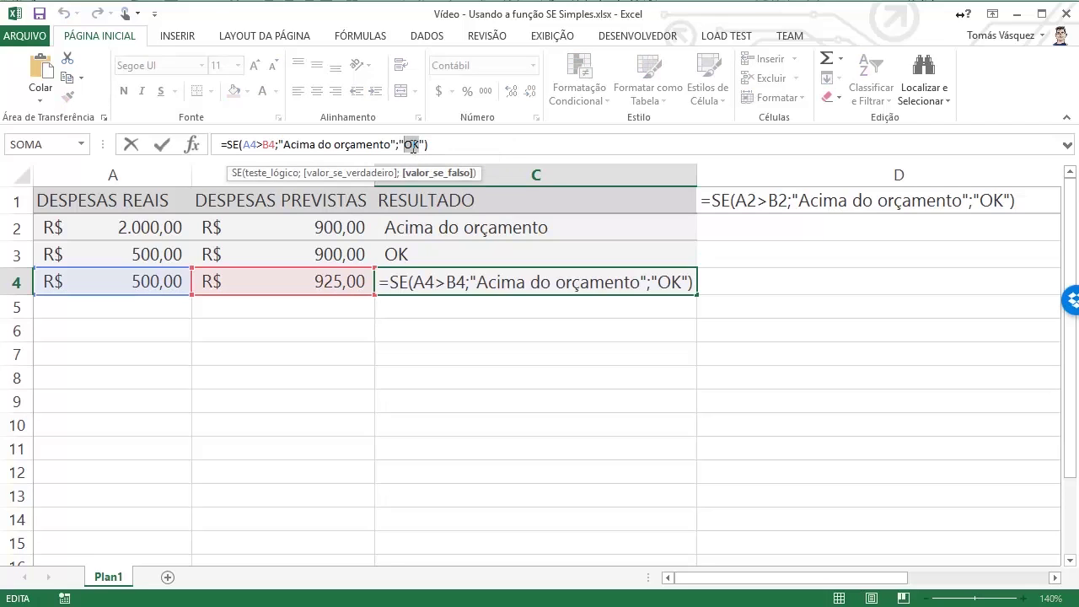